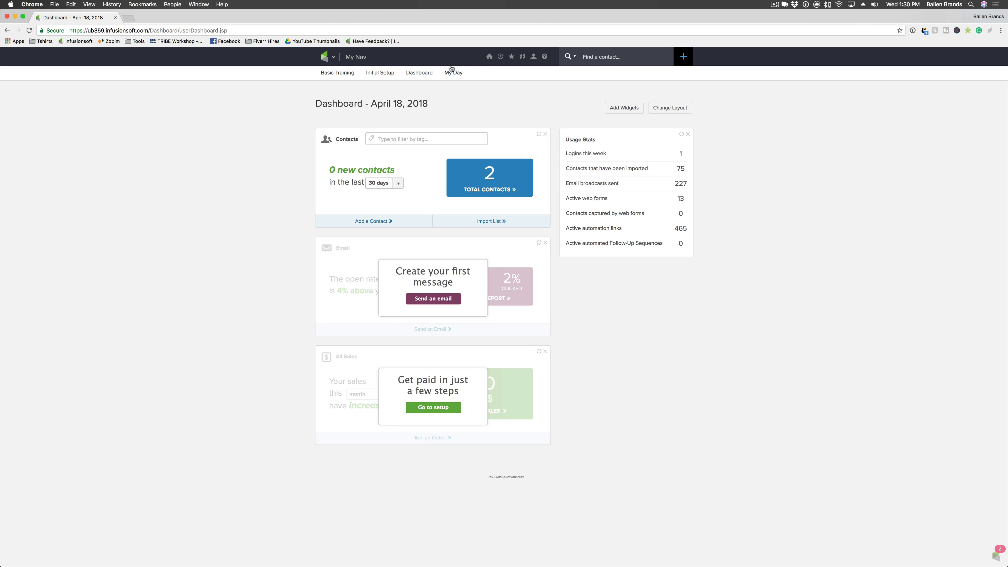
# Step: Search the CRM contacts for those with the tag "Ballen's Autopilot ISA -> Launch Autopilot ISA Arrival Buyer Campaign"
pyautogui.moveTo(324, 58)
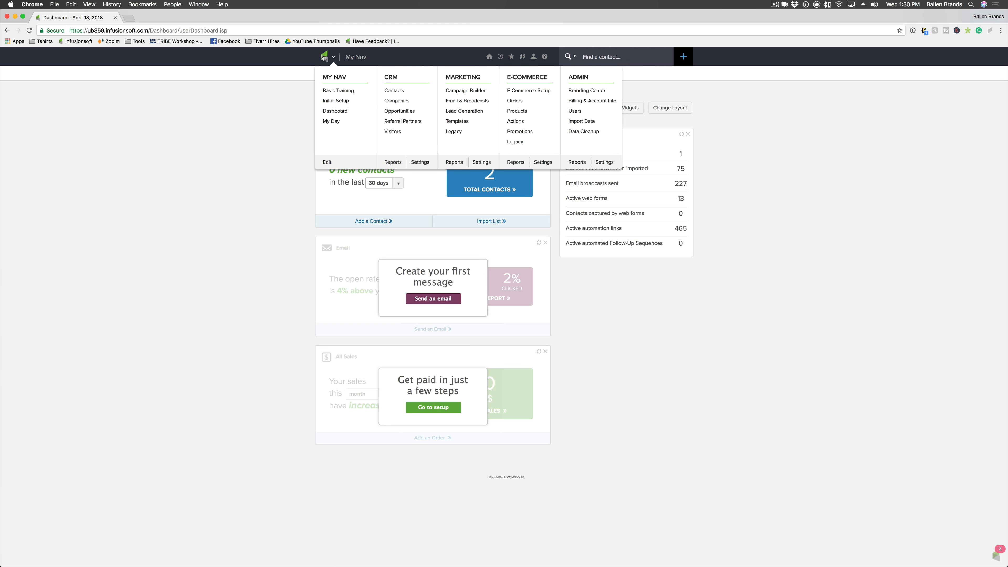
pyautogui.click(395, 91)
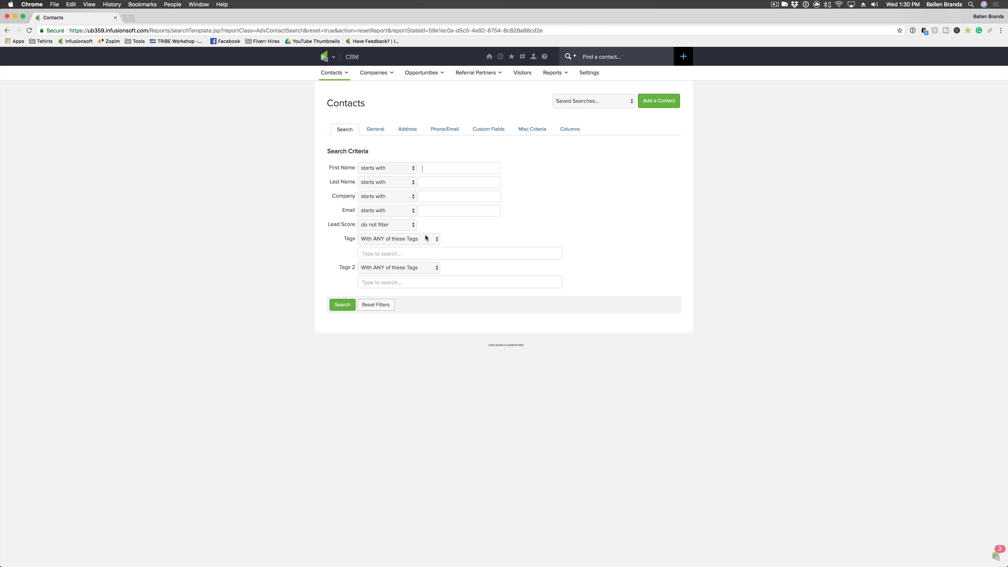
pyautogui.click(421, 251)
pyautogui.write('auti')
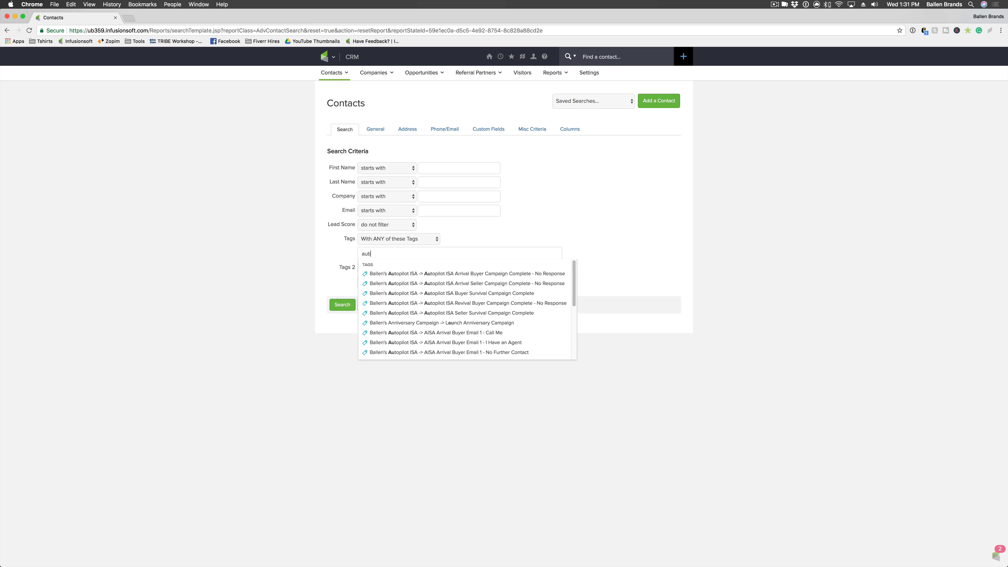
pyautogui.write('topi')
pyautogui.press('BackSpace')
pyautogui.write('opilot')
pyautogui.press('super+a')
pyautogui.press('BackSpace')
pyautogui.write('launch auto')
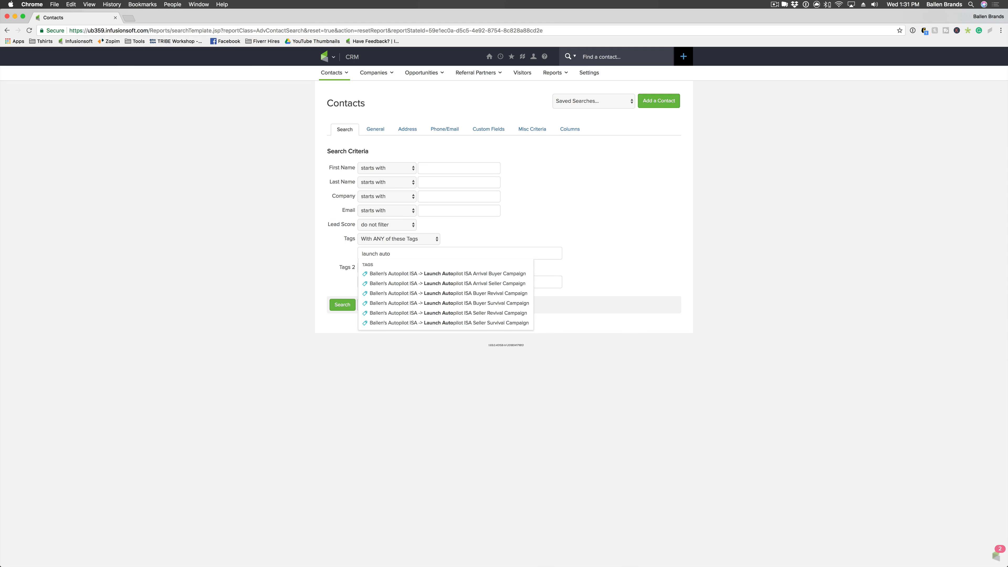
pyautogui.press('Down')
pyautogui.press('Return')
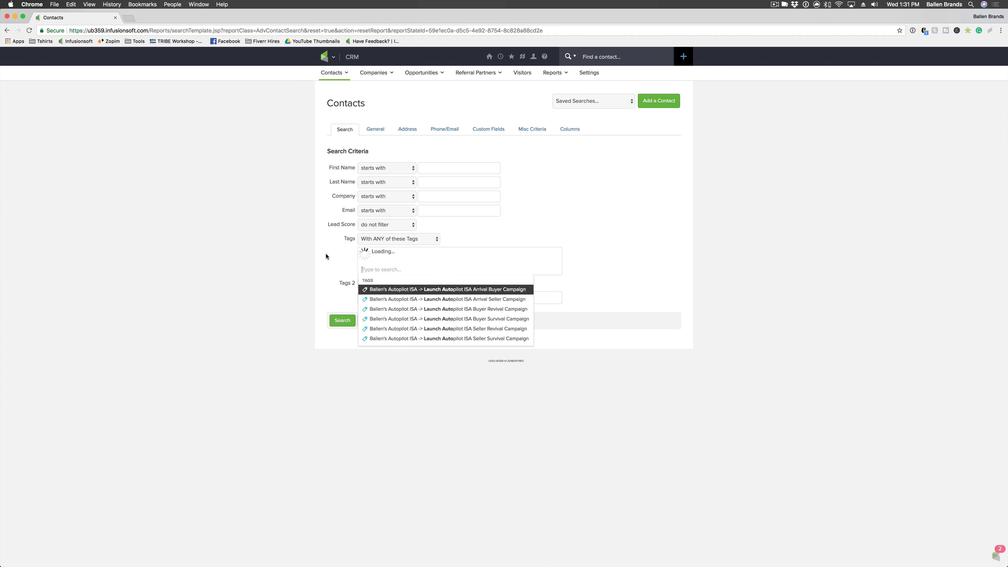
pyautogui.click(349, 321)
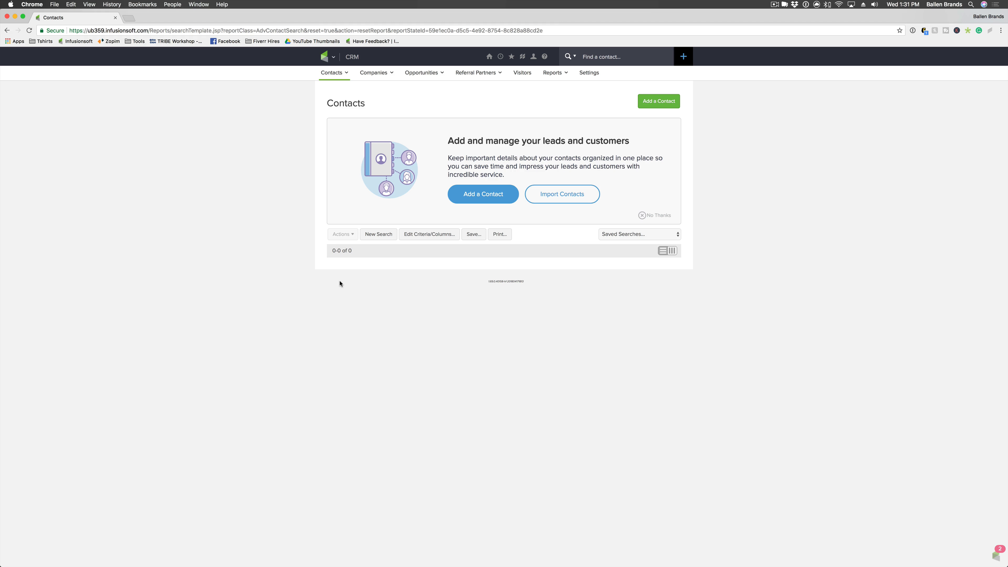
# Step: Save the contact search as "AutoPilot ISA Contacts (Arrival Campaign Launch Tag)", shared with the preselected user
pyautogui.click(474, 237)
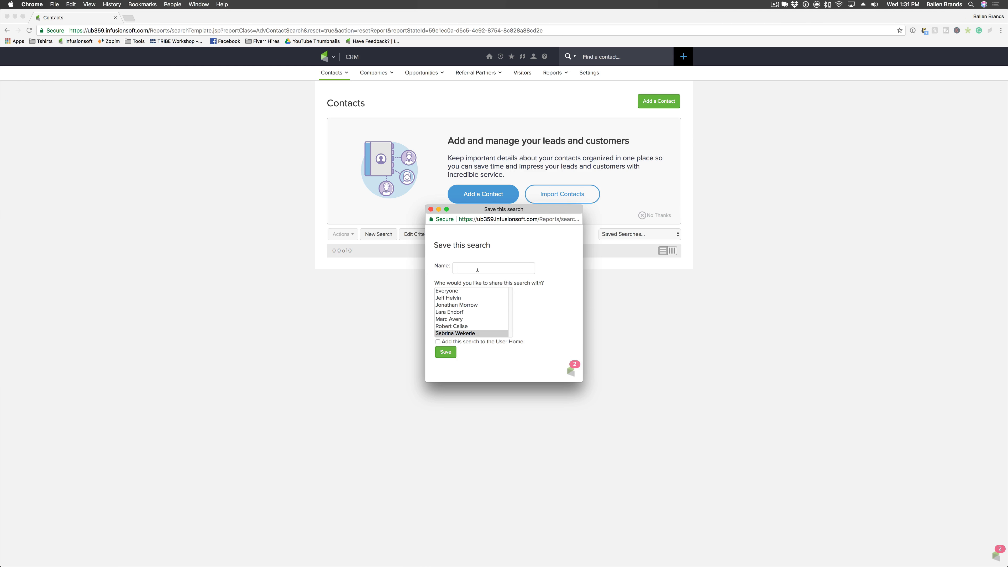
pyautogui.write('AutoPilot ISA Contac')
pyautogui.write('ts (Arrival Campaign')
pyautogui.write(' Launch Tag')
pyautogui.write(')')
pyautogui.click(533, 342)
pyautogui.click(454, 335)
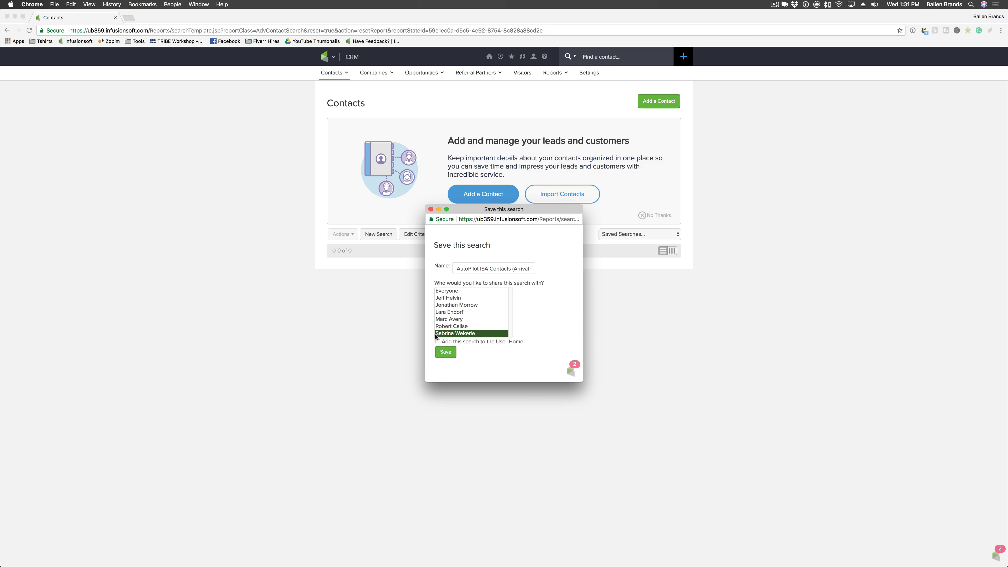
pyautogui.click(446, 353)
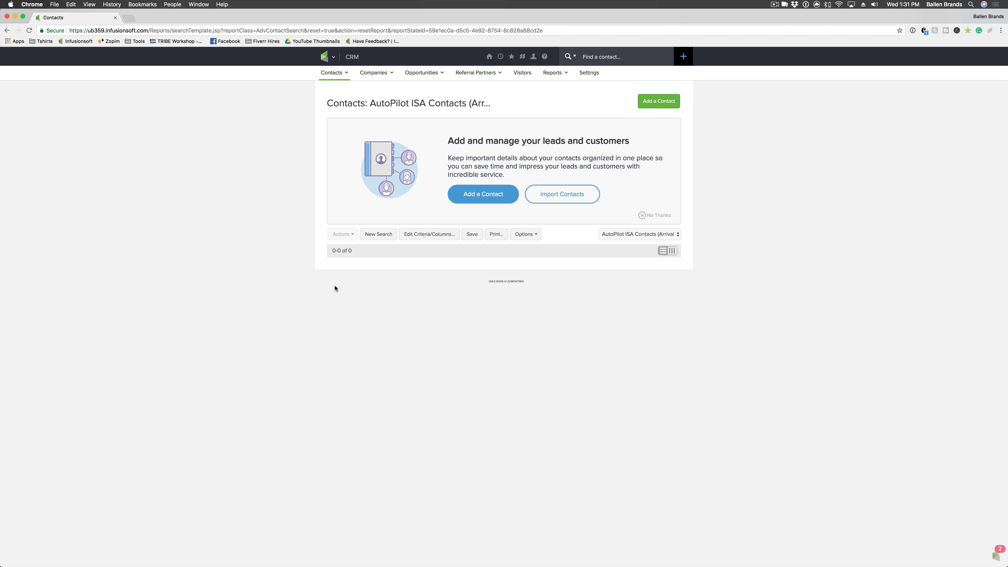
# Step: Add the Custom Statistics widget to the home dashboard
pyautogui.moveTo(490, 58)
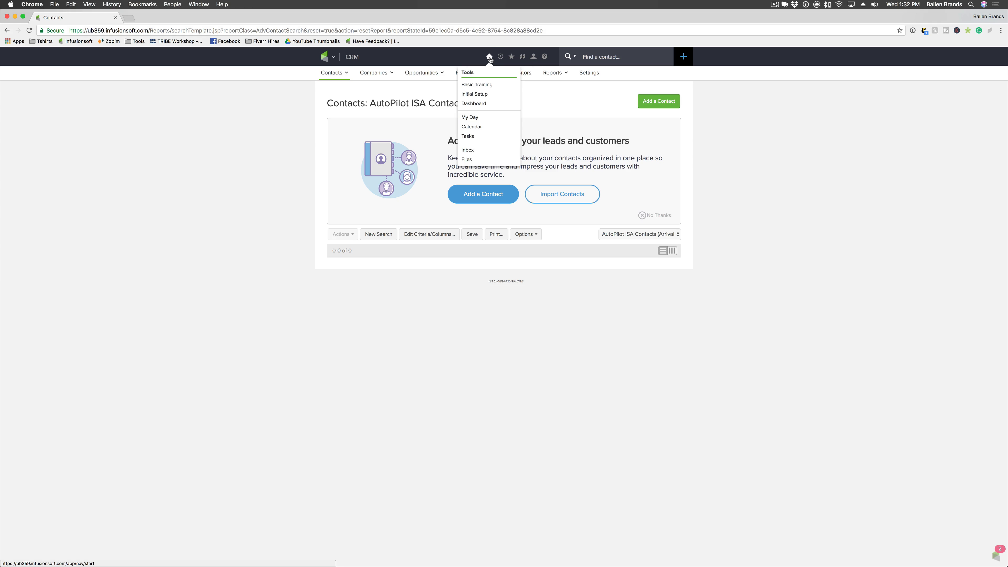
pyautogui.click(490, 58)
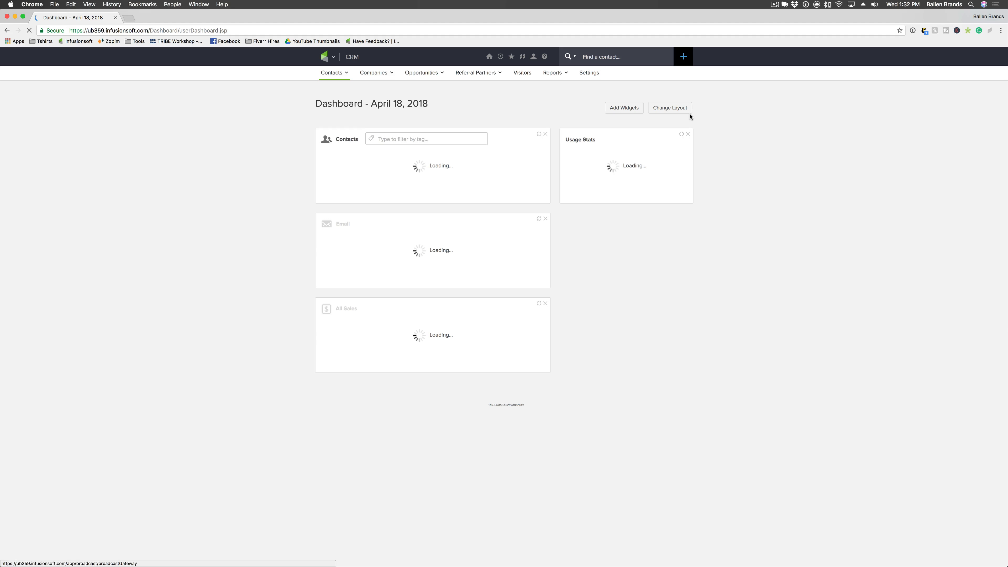
pyautogui.click(627, 110)
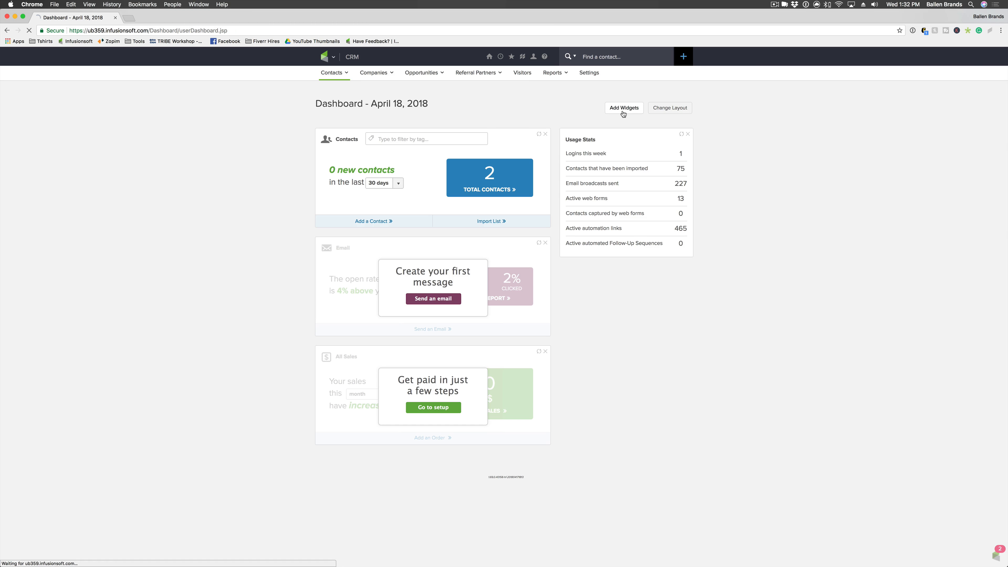
pyautogui.scroll(-2, 472, 252)
pyautogui.scroll(-1, 472, 251)
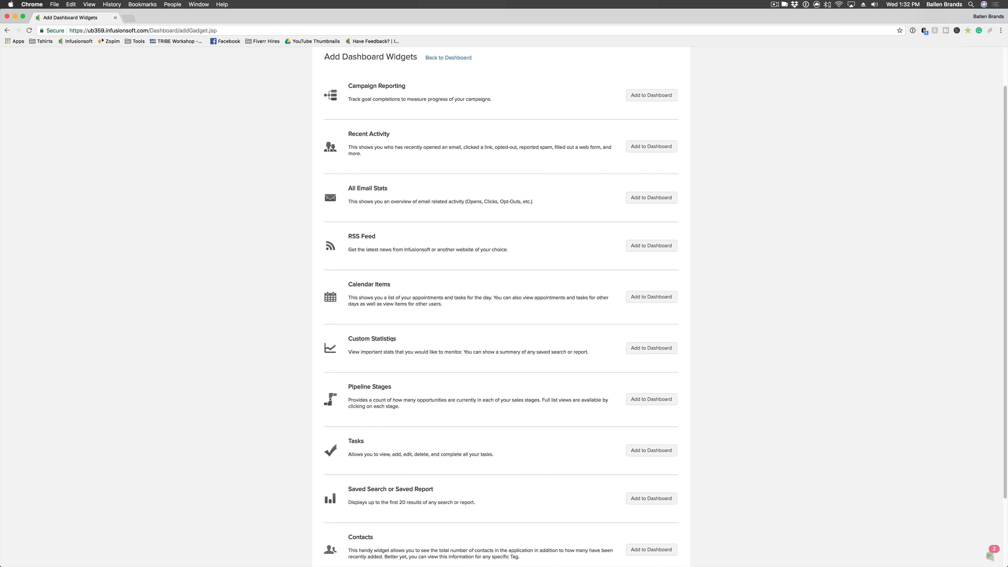
pyautogui.click(657, 349)
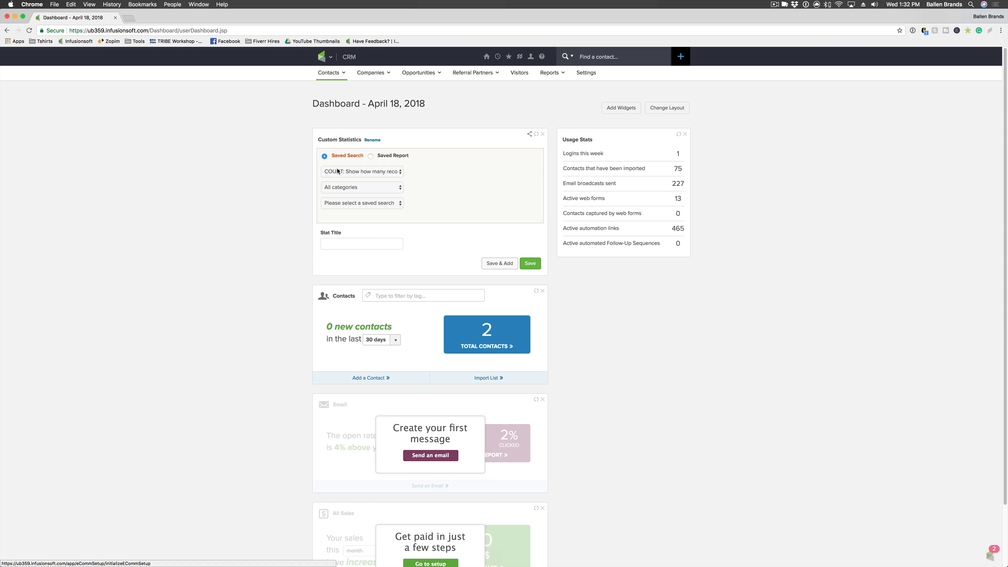
# Step: Save a custom statistic in the Contact category based on the saved search "AutoPilot ISA Contacts (Arrival Campaign Launch Tag)"
pyautogui.click(335, 187)
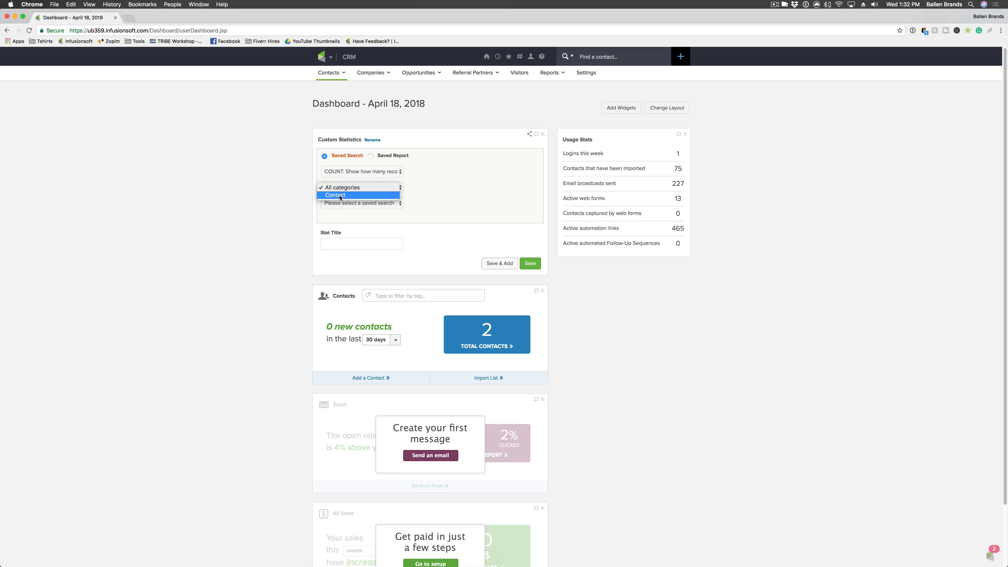
pyautogui.click(336, 196)
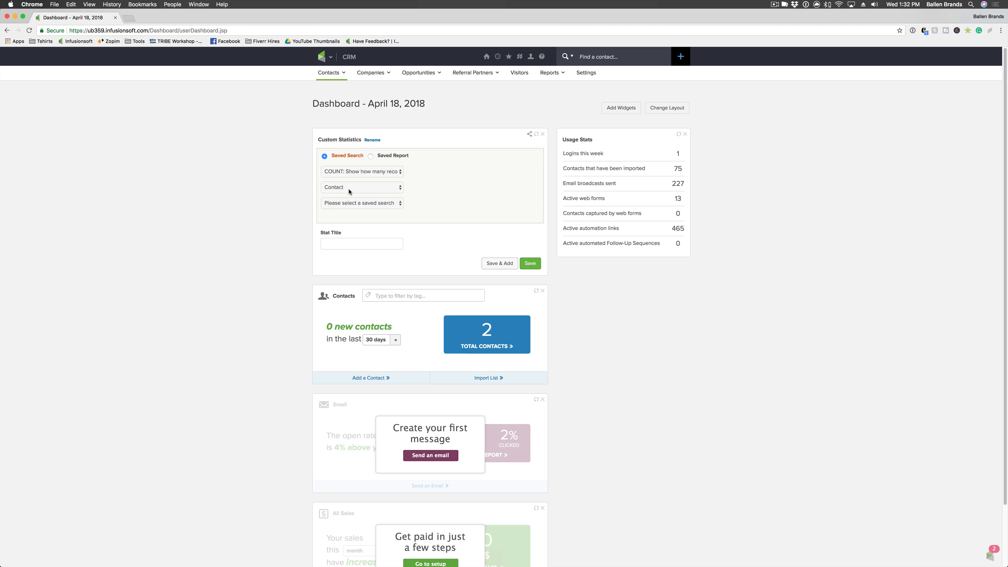
pyautogui.click(340, 206)
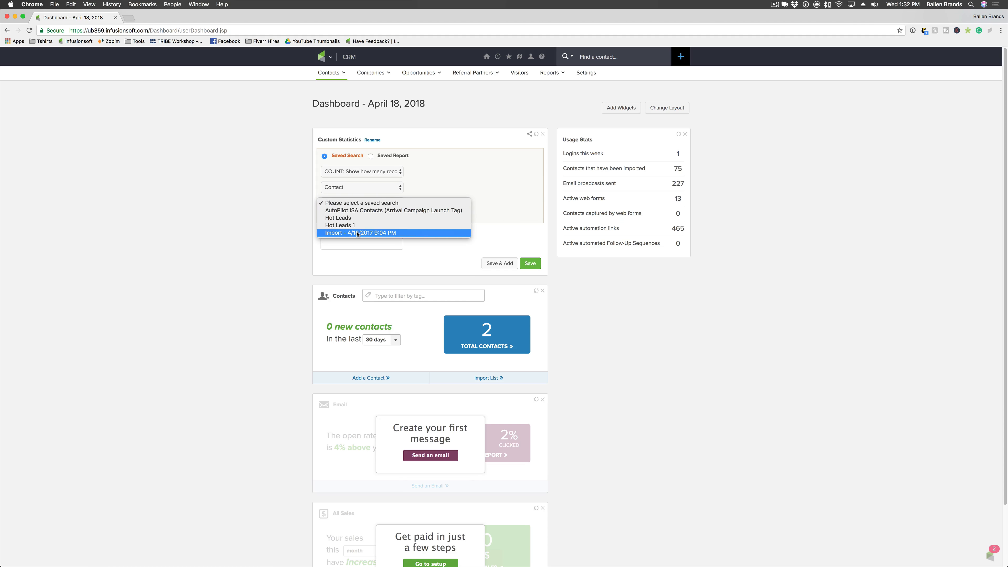
pyautogui.click(369, 211)
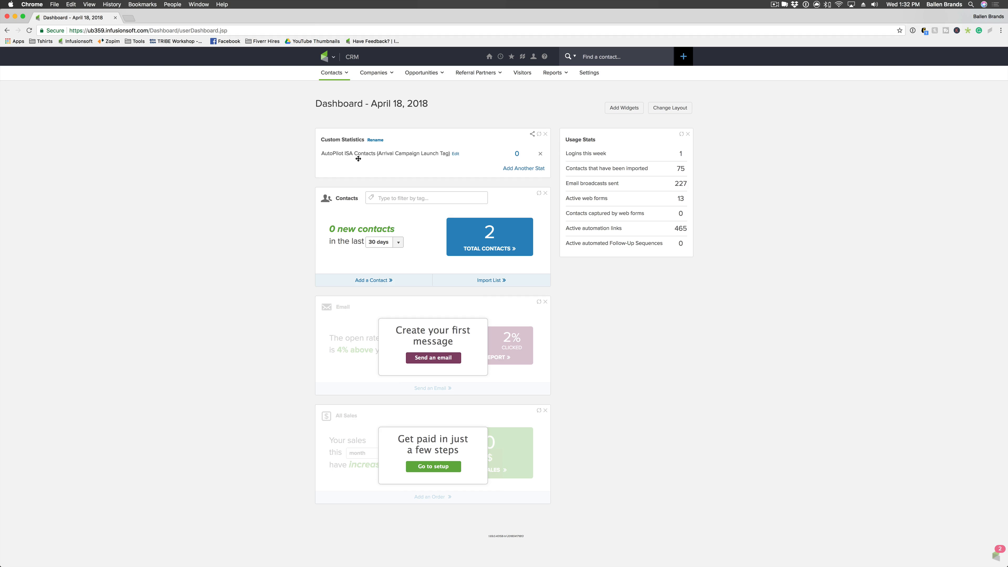
# Step: View the contacts behind the AutoPilot ISA Contacts statistic in a separate browser tab, and close that tab
pyautogui.rightClick(517, 155)
pyautogui.click(523, 159)
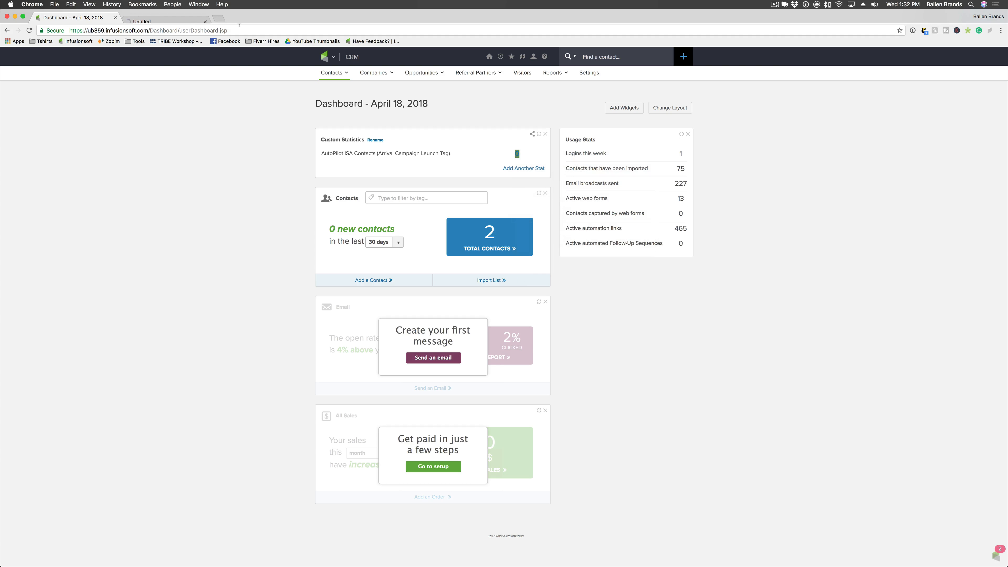
pyautogui.click(149, 17)
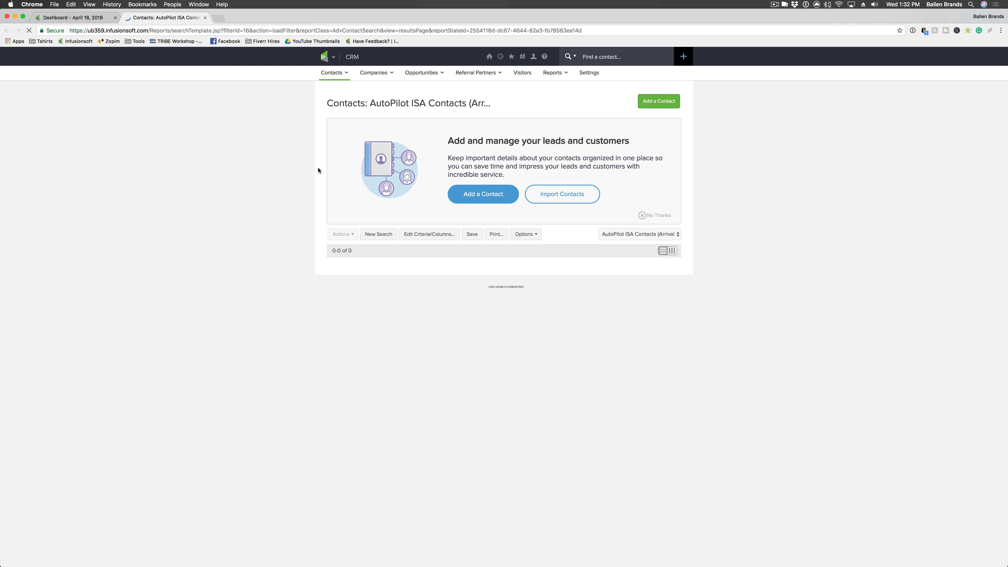
pyautogui.click(205, 18)
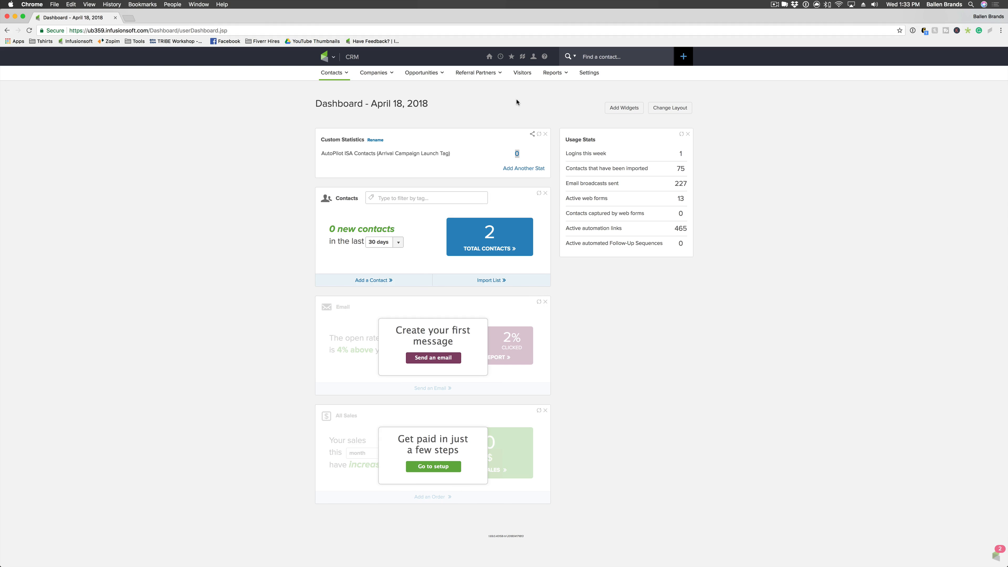
# Step: Rename the Custom Statistics widget as "Autopilot ISA Contacts"
pyautogui.click(375, 140)
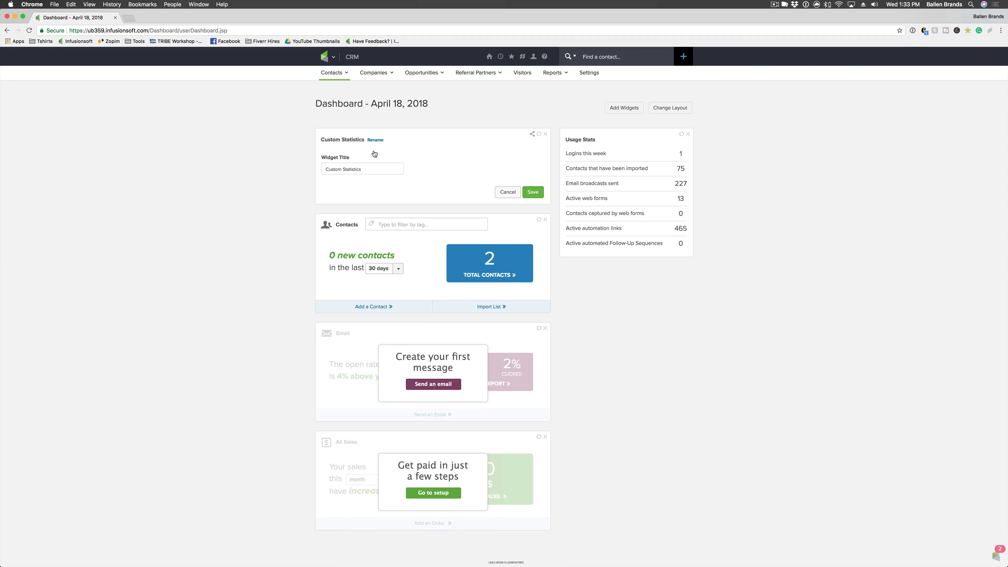
pyautogui.tripleClick(357, 167)
pyautogui.write('AutoPilott ISA Contact')
pyautogui.click(532, 192)
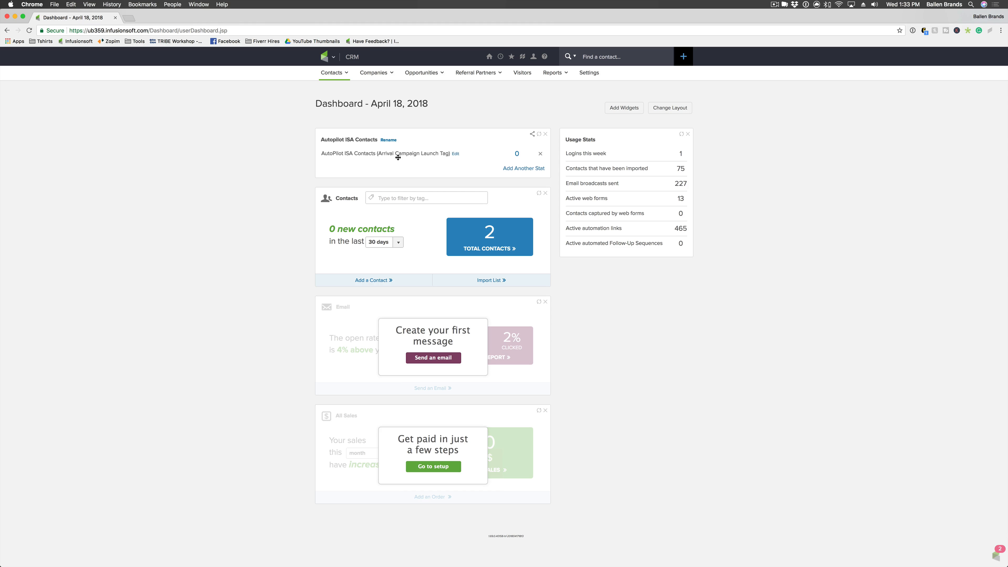
# Step: Add another statistic to the Autopilot ISA Contacts widget, using the Contact category and the saved search "Hot Leads"
pyautogui.click(523, 168)
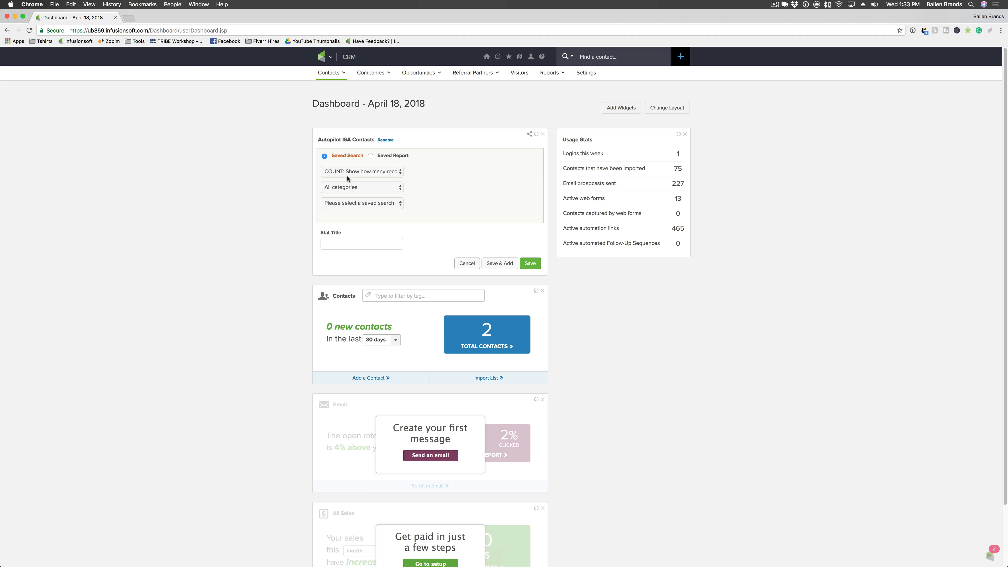
pyautogui.click(357, 187)
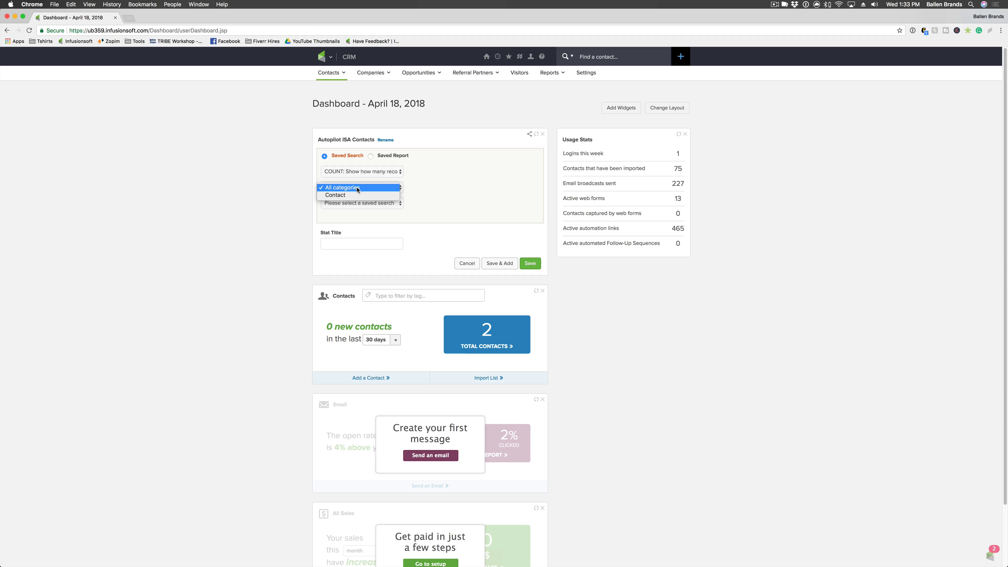
pyautogui.click(351, 195)
pyautogui.click(344, 203)
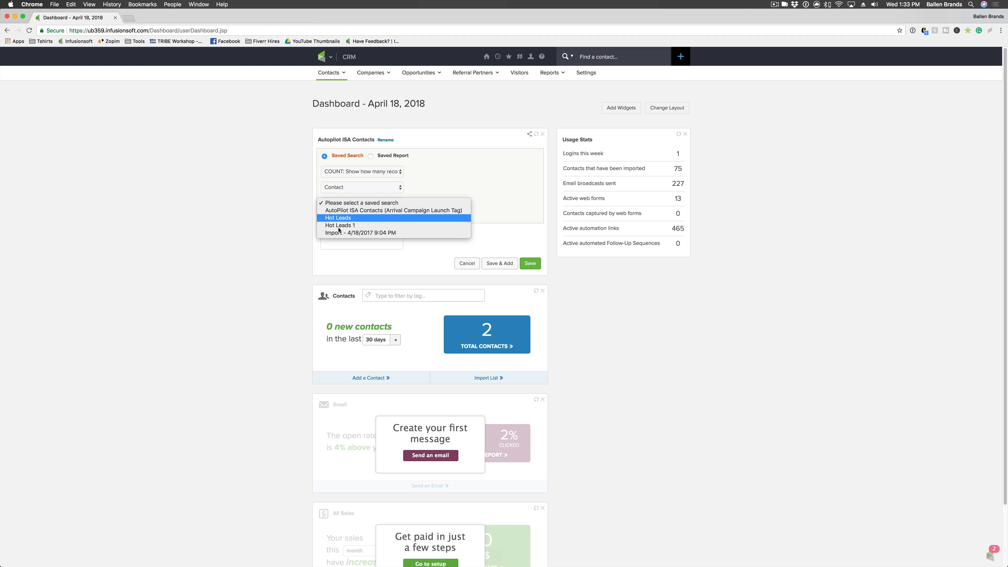
pyautogui.click(336, 218)
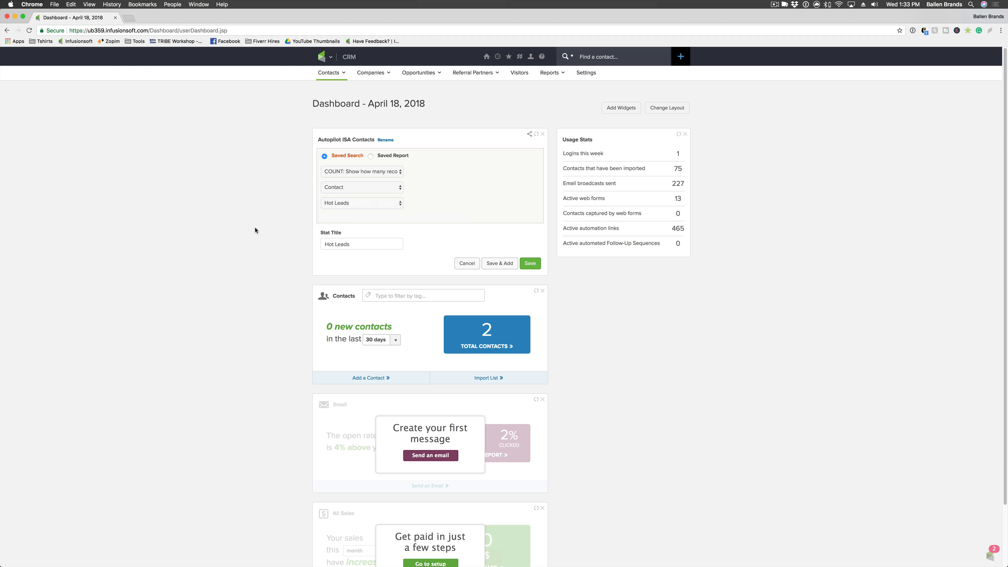
pyautogui.click(528, 266)
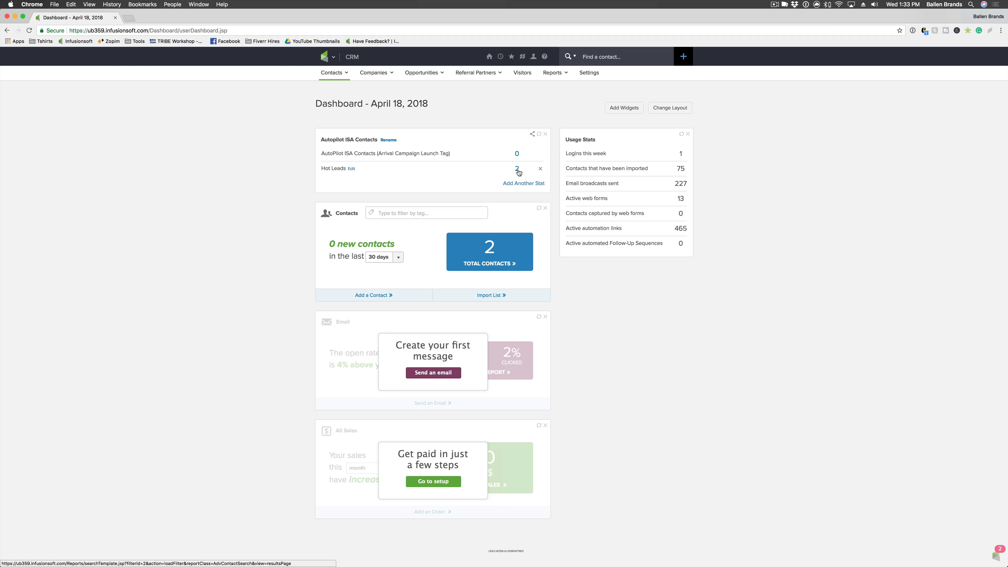
# Step: View the contacts behind the Hot Leads statistic in a separate browser tab, and close that tab
pyautogui.rightClick(517, 170)
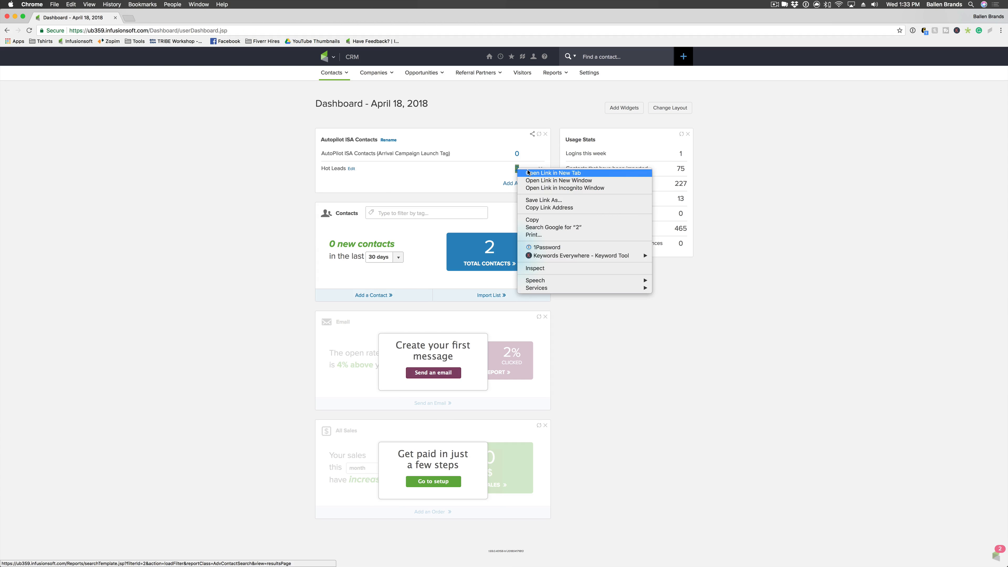
pyautogui.click(533, 176)
pyautogui.hotkey('ctrl', 'Tab')
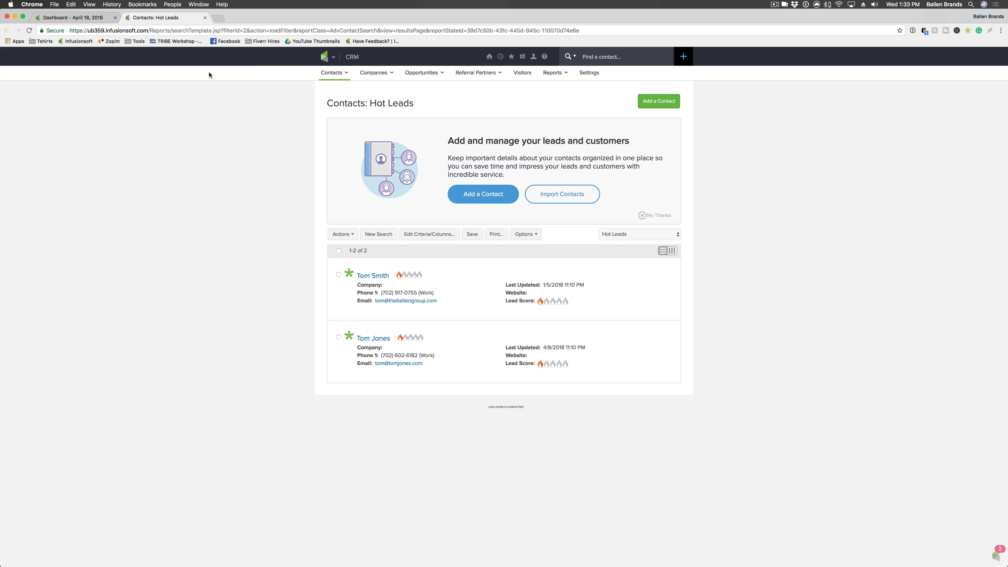
pyautogui.click(205, 18)
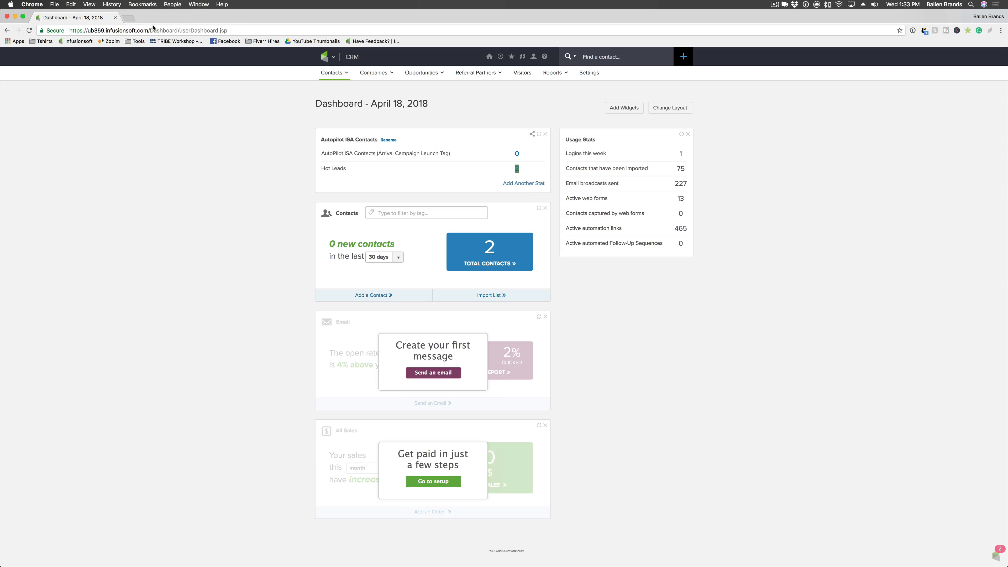